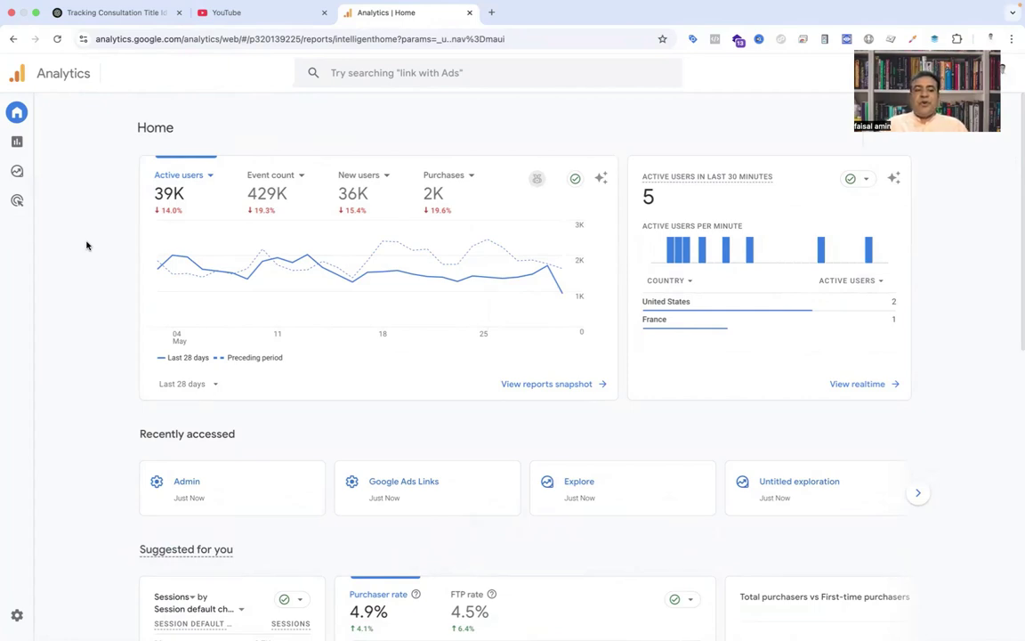
# Open the property's Google Ads links in the admin settings to check the linked account.
pyautogui.moveTo(30, 579)
pyautogui.click(48, 615)
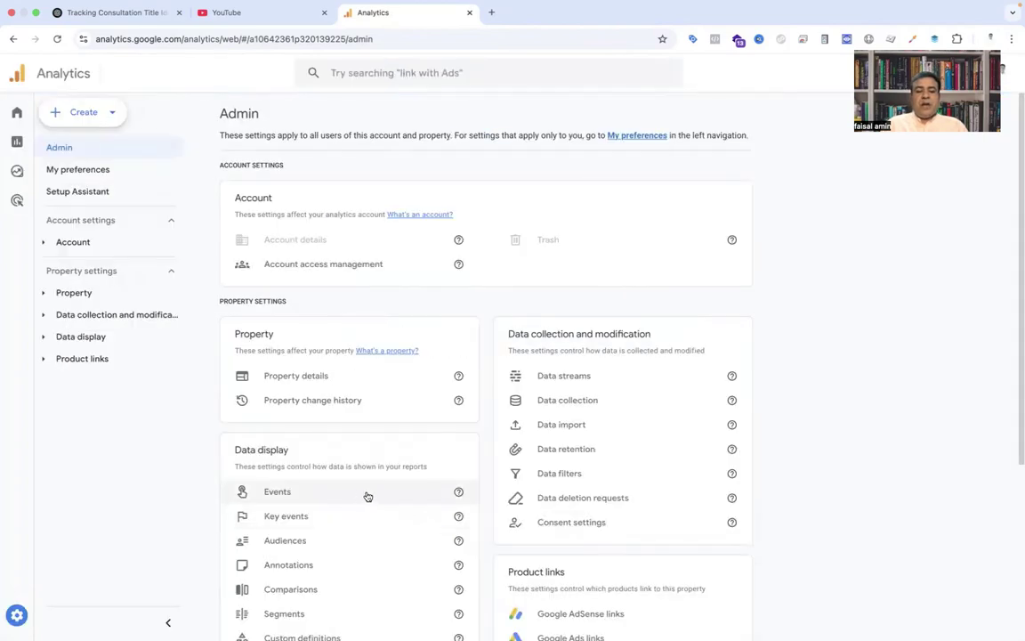
pyautogui.scroll(-2, 539, 503)
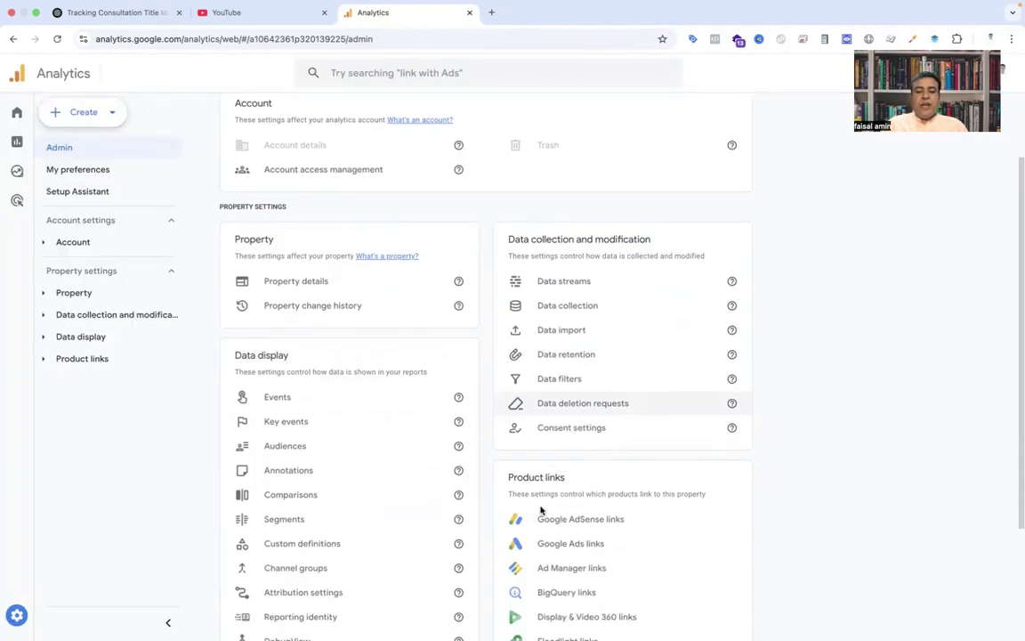
pyautogui.click(576, 548)
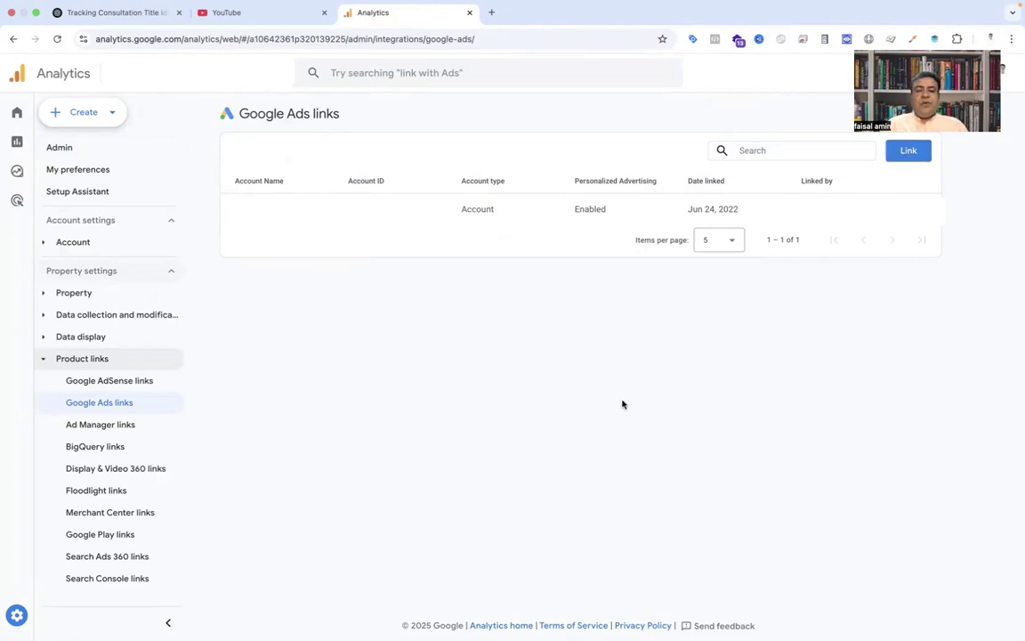
# Create a blank exploration in Explore and keep Free form as its technique.
pyautogui.click(21, 110)
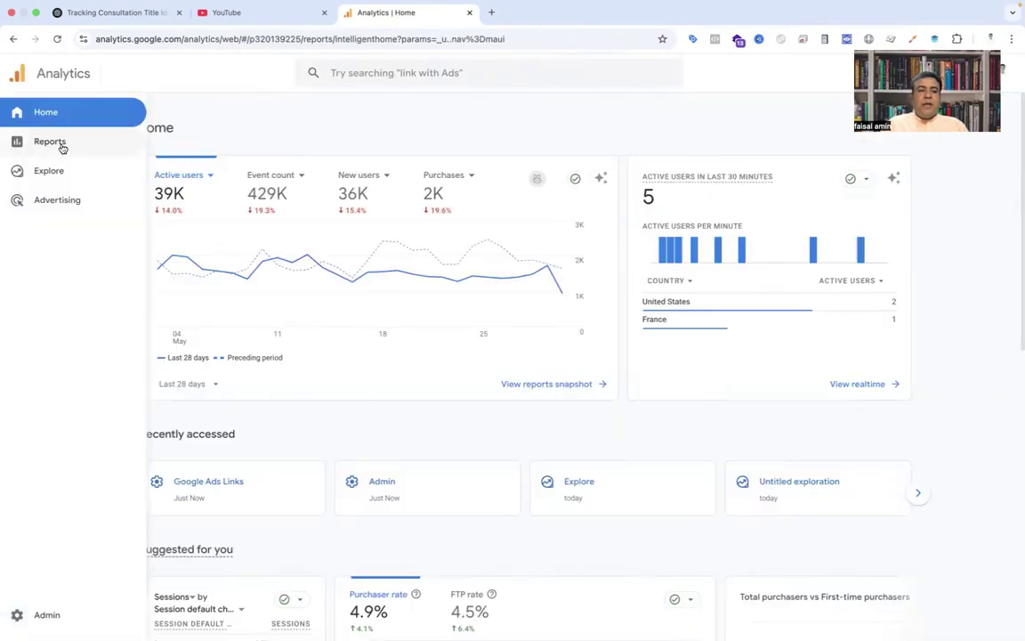
pyautogui.click(55, 173)
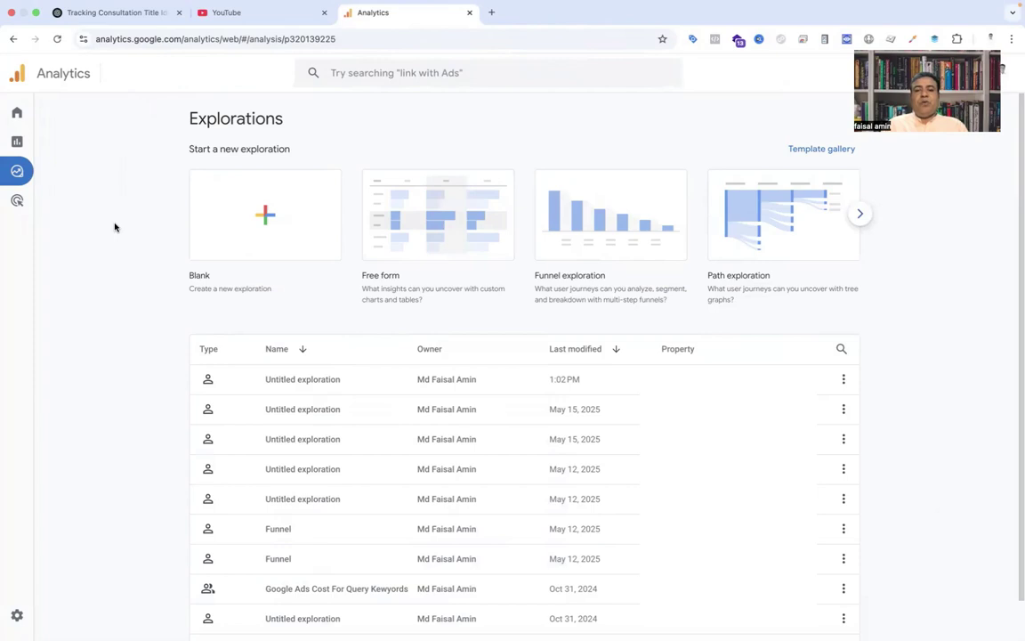
pyautogui.click(224, 199)
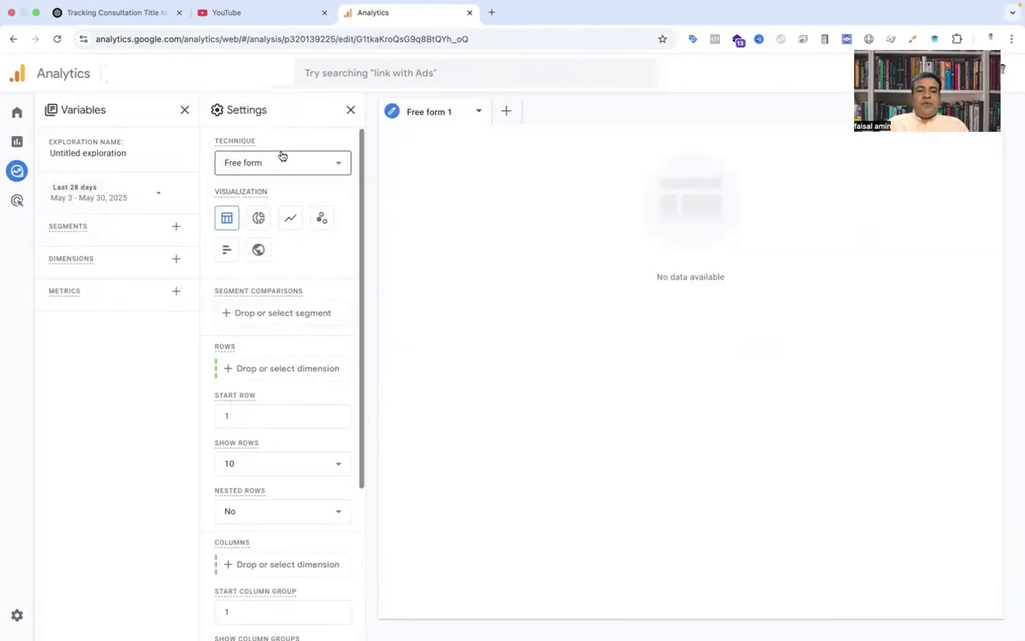
pyautogui.click(302, 162)
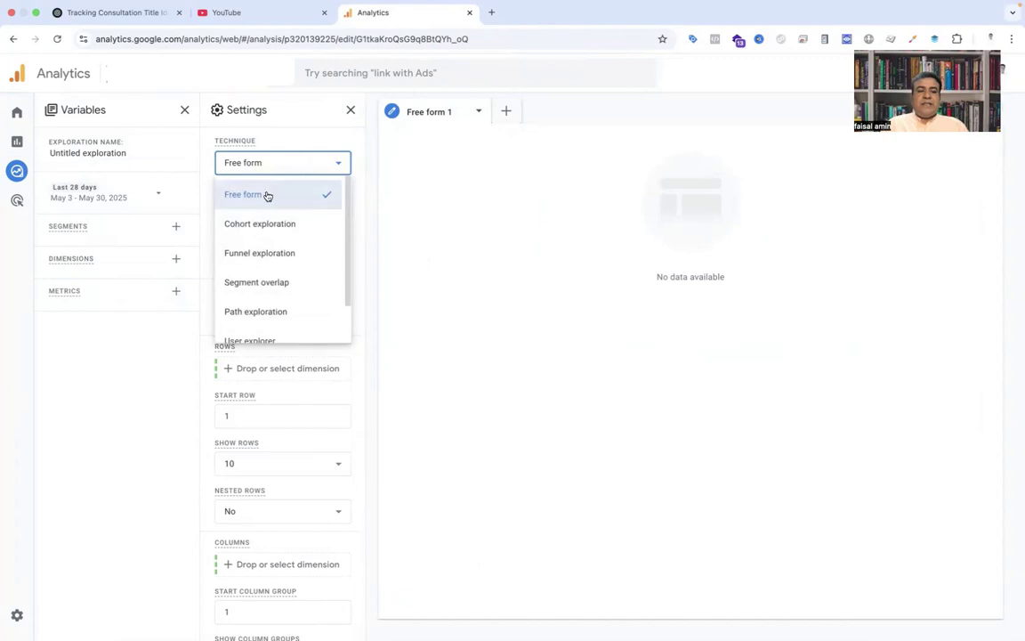
pyautogui.click(265, 195)
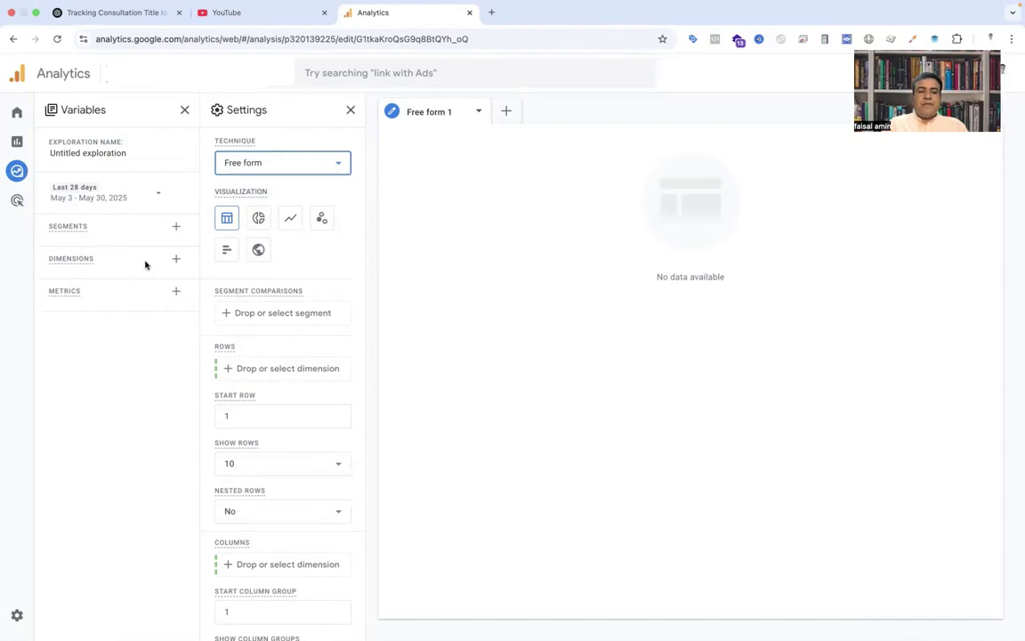
# Search the dimensions for "google ads" and import Google Ads campaign and Google Ads ad group name.
pyautogui.click(177, 259)
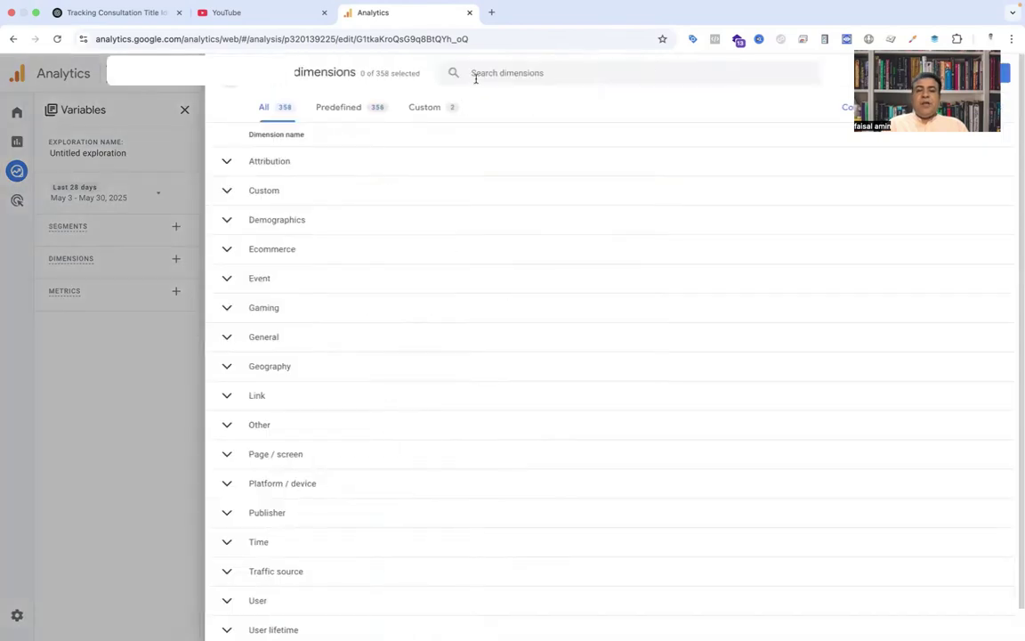
pyautogui.click(475, 77)
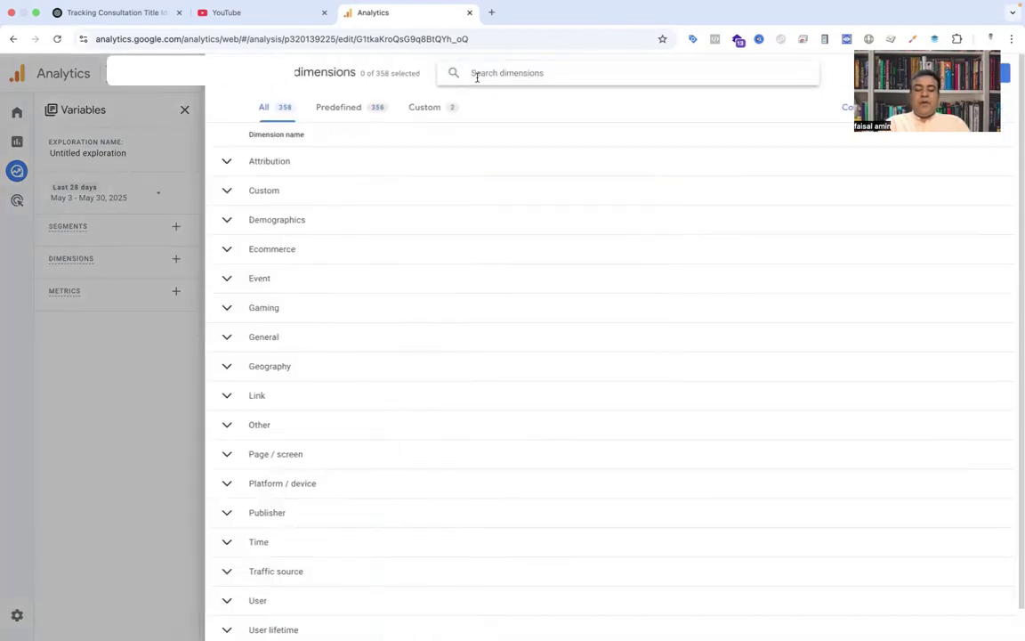
pyautogui.write('google ads')
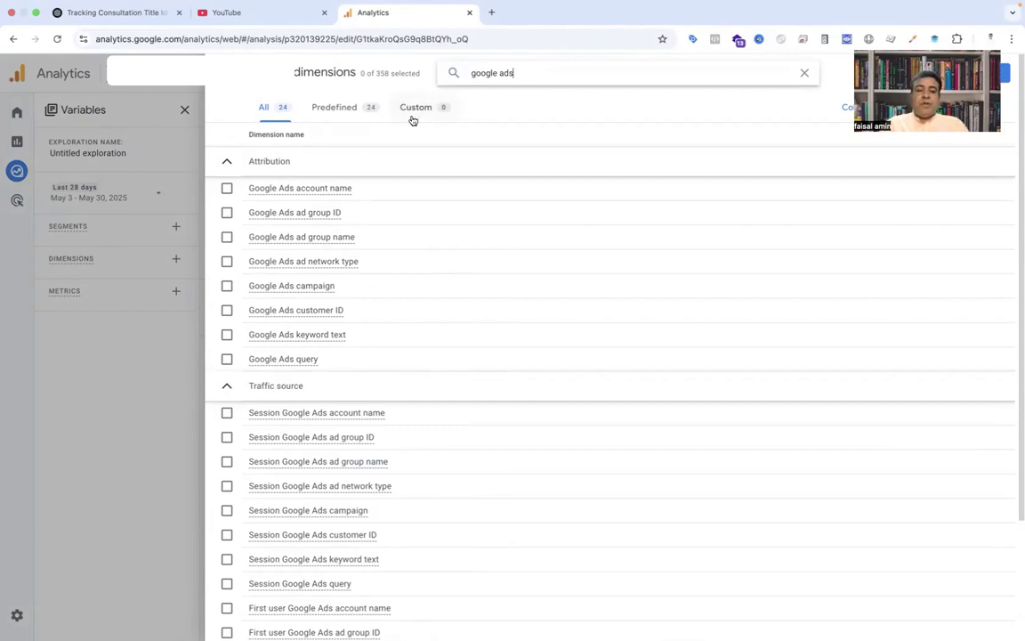
pyautogui.click(227, 286)
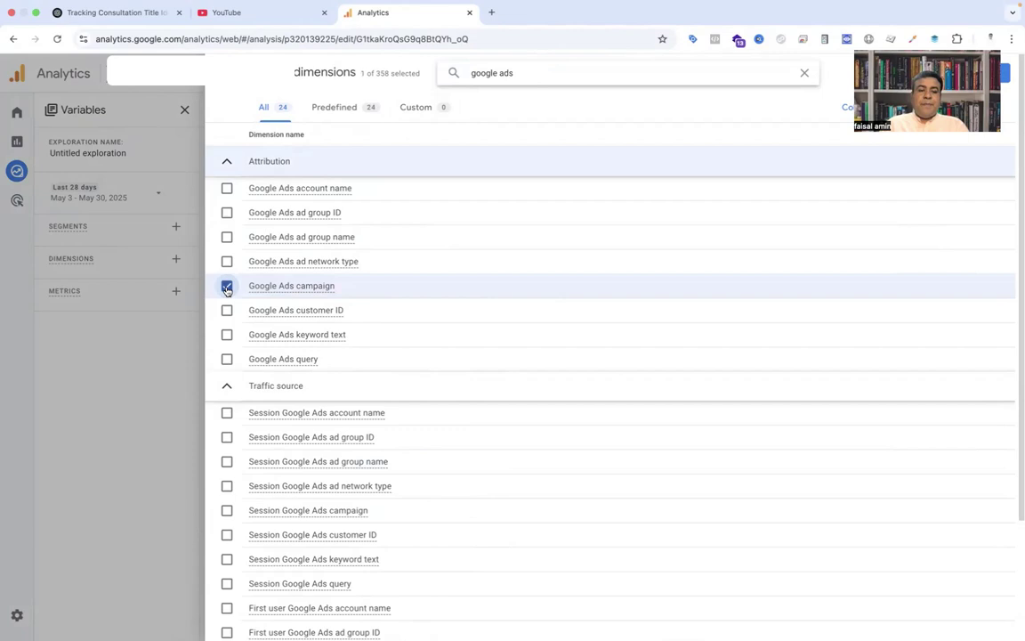
pyautogui.click(227, 238)
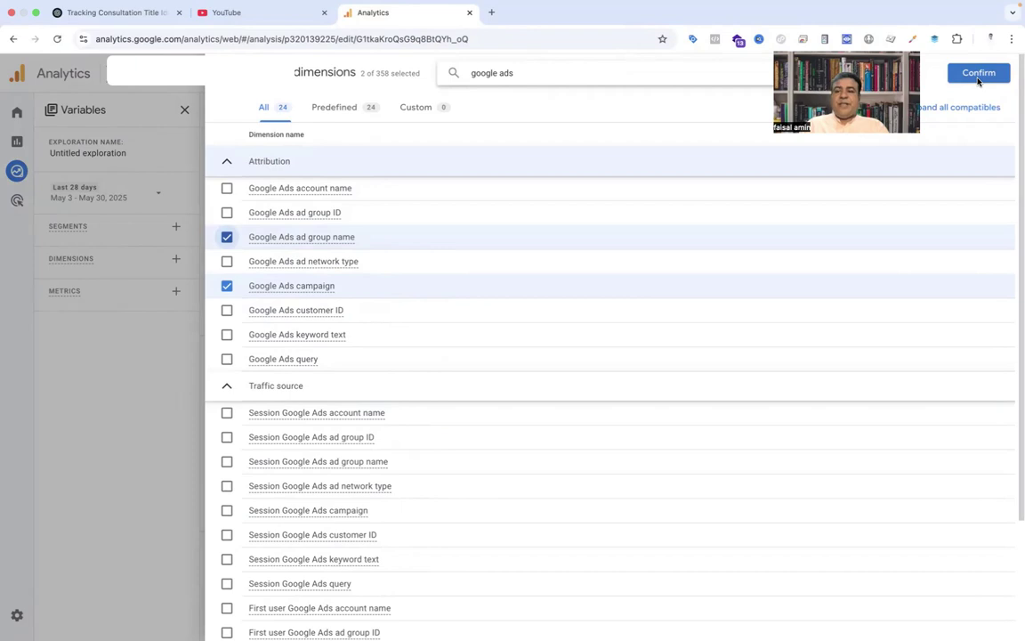
pyautogui.click(979, 74)
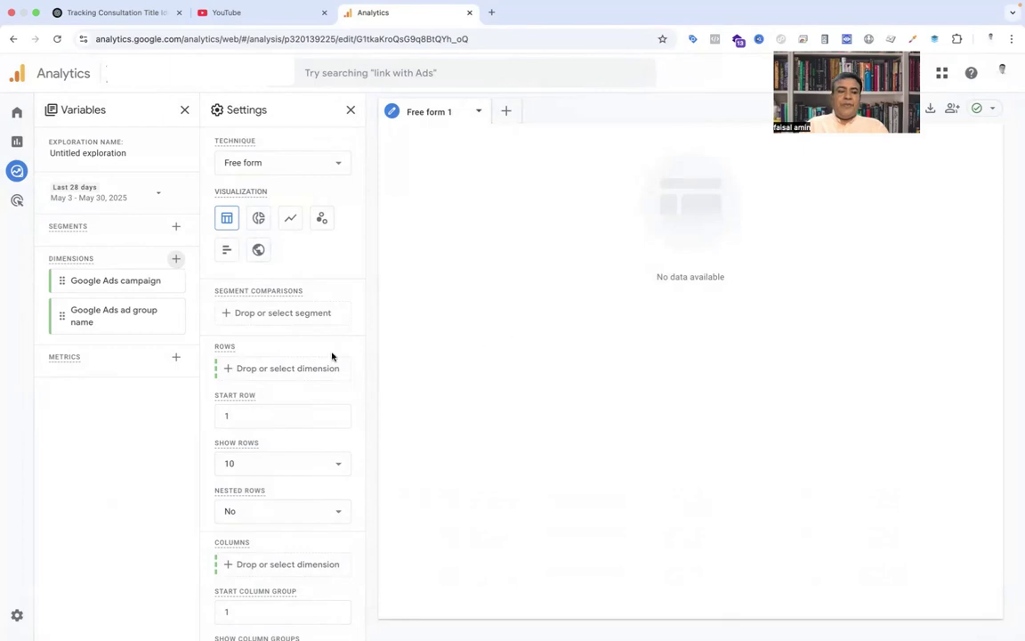
# Search the metrics for "google ads" and import Google Ads impressions, clicks, cost and cost per click.
pyautogui.click(174, 358)
pyautogui.click(473, 78)
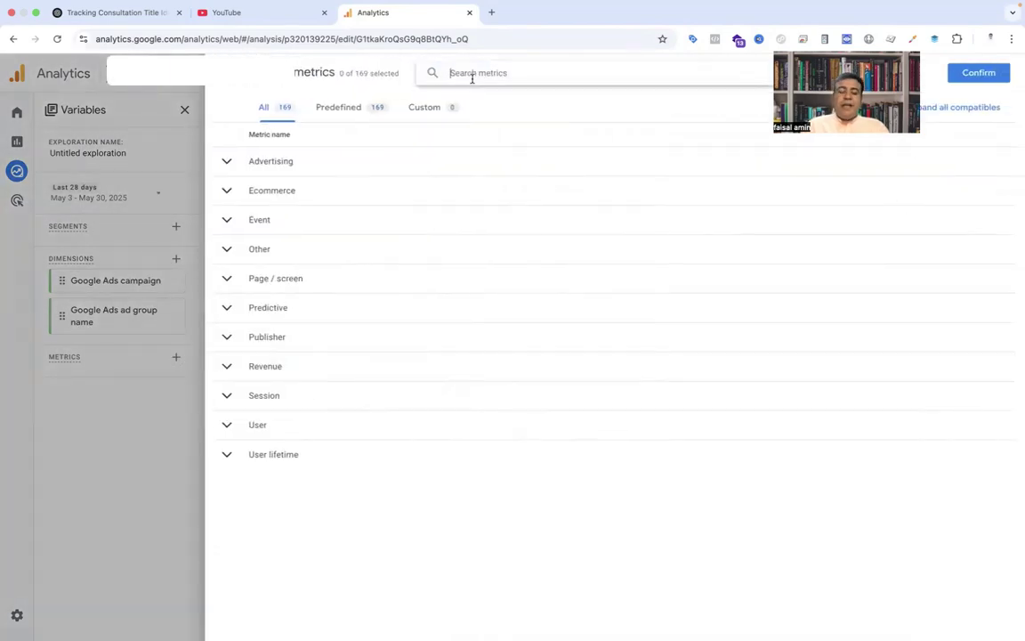
pyautogui.write('google ads')
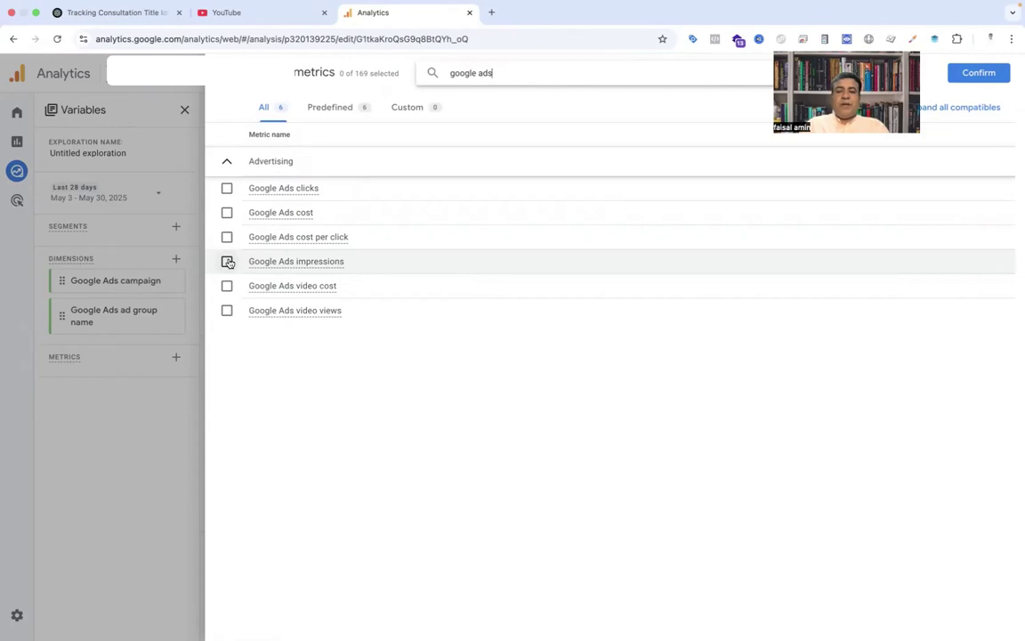
pyautogui.click(228, 261)
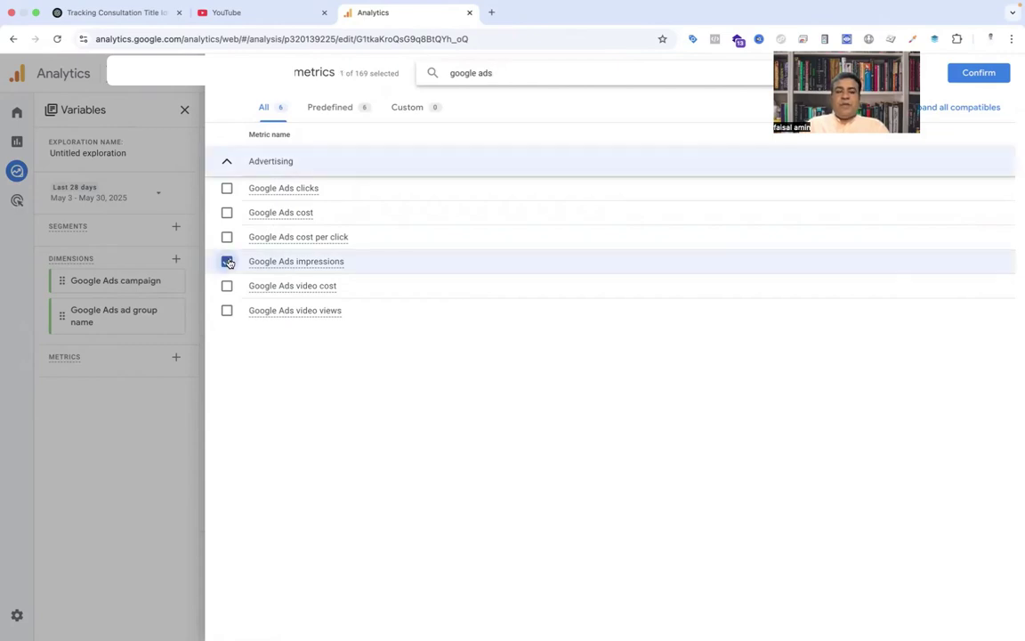
pyautogui.click(226, 190)
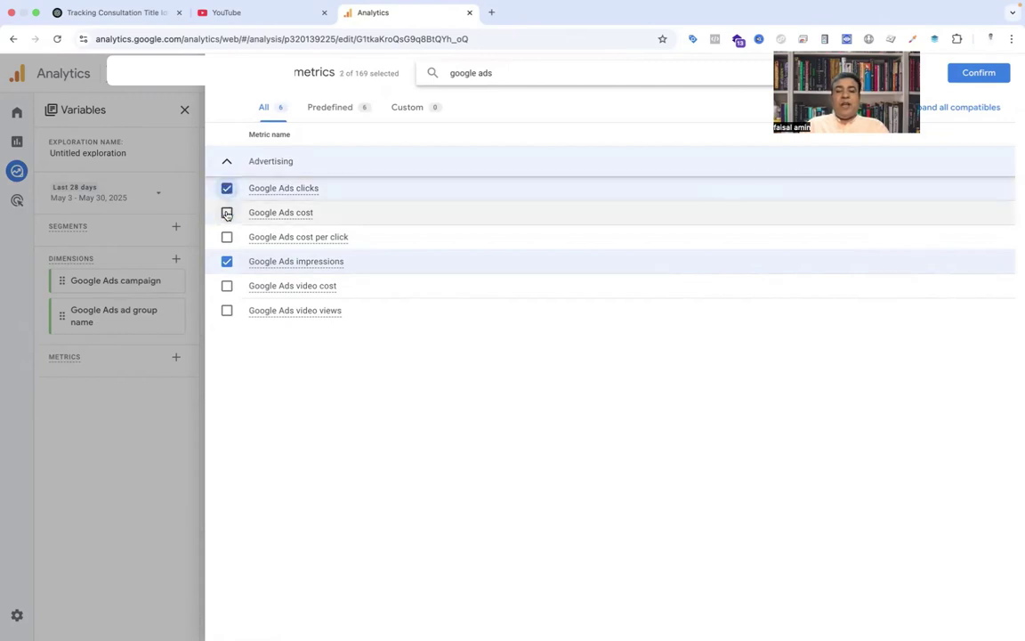
pyautogui.click(226, 213)
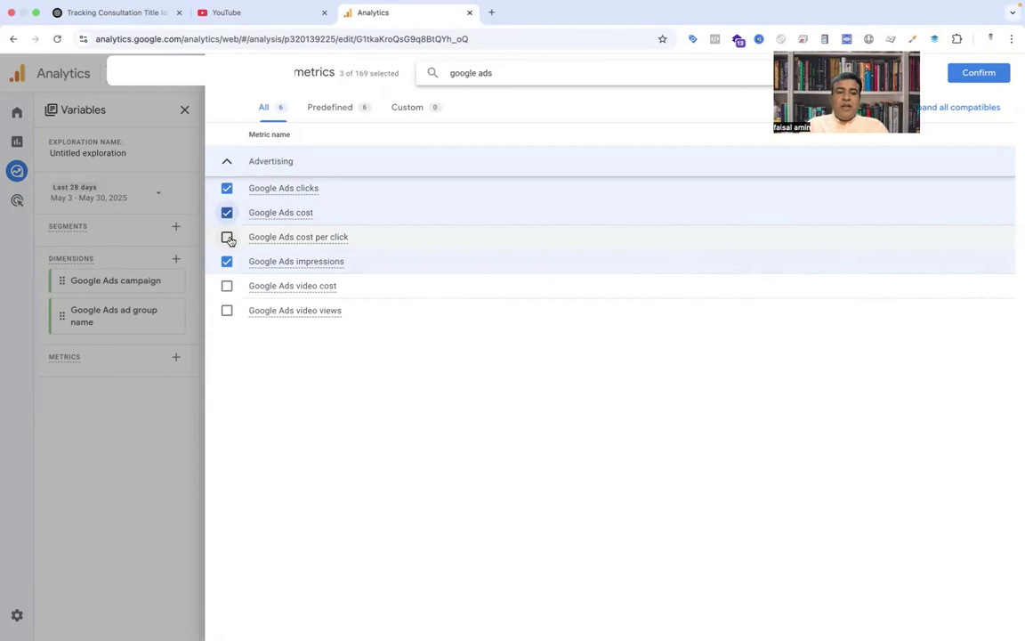
pyautogui.click(228, 237)
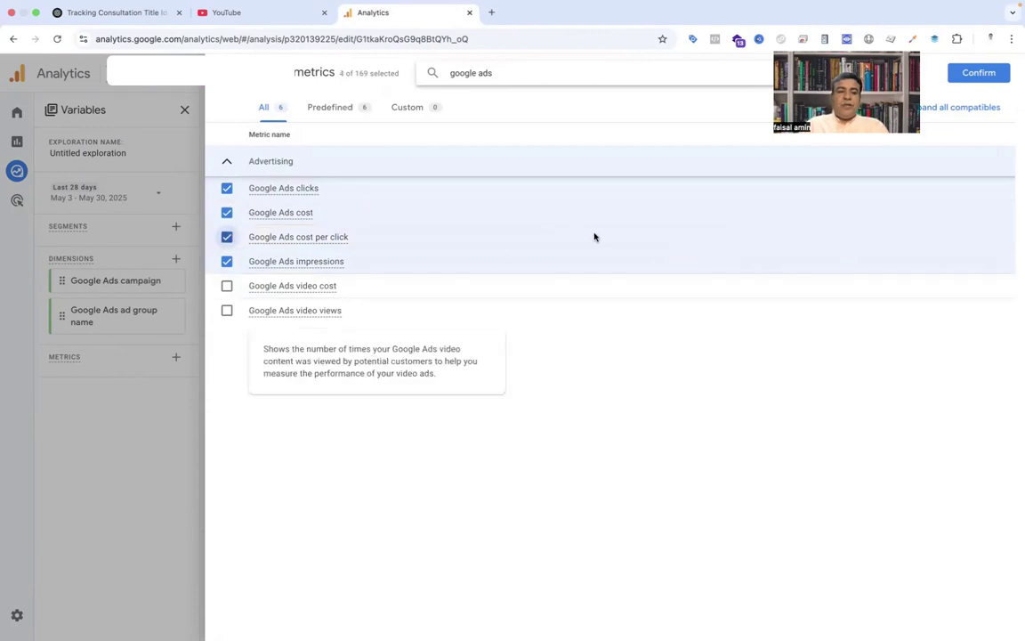
pyautogui.click(977, 74)
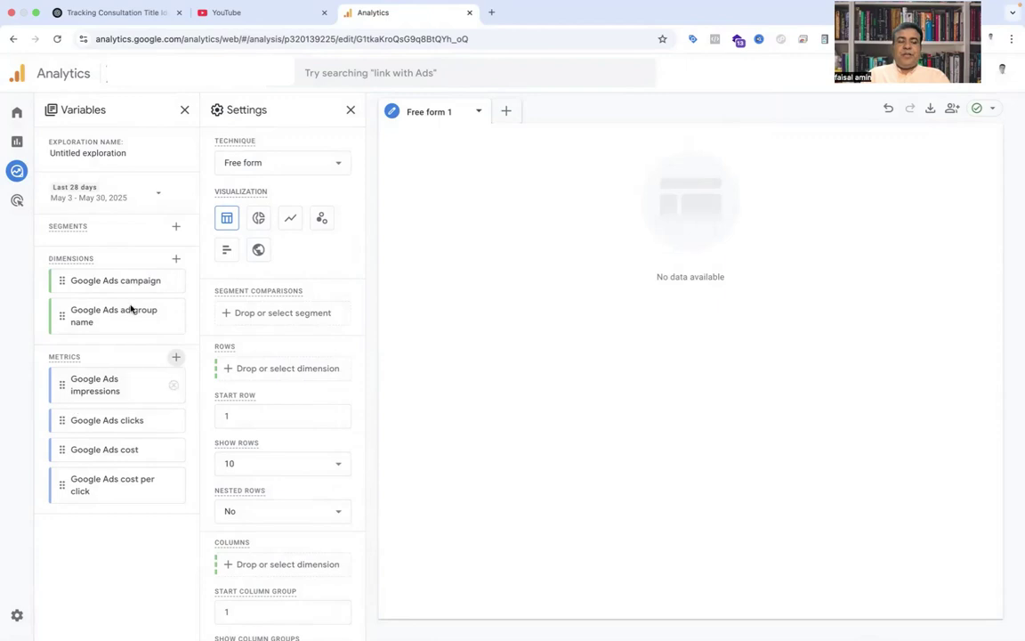
# Add Google Ads campaign and Google Ads ad group name as the table's rows.
pyautogui.scroll(-5, 316, 387)
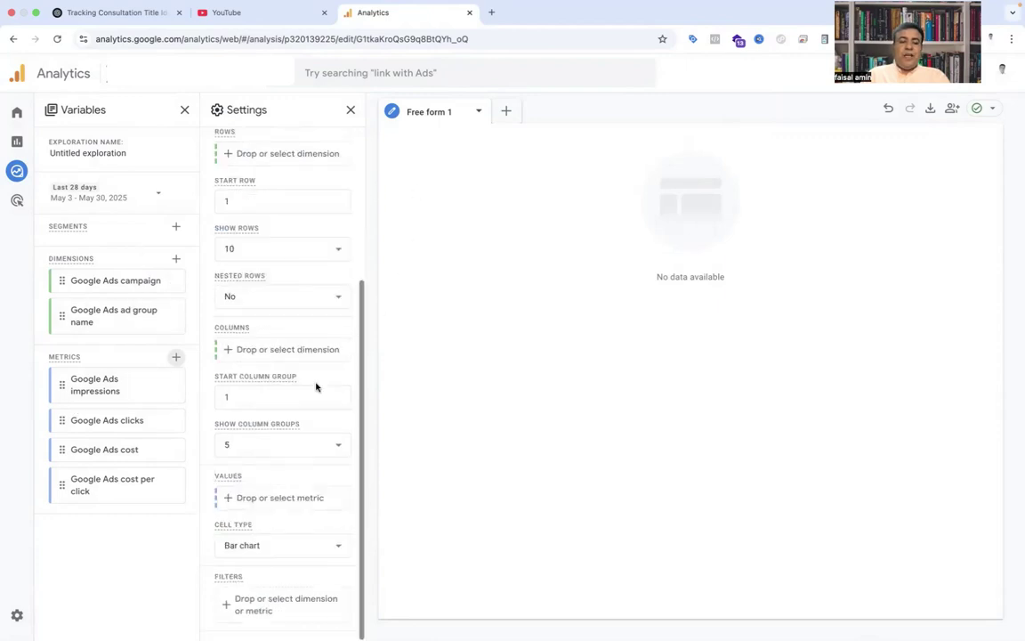
pyautogui.doubleClick(105, 283)
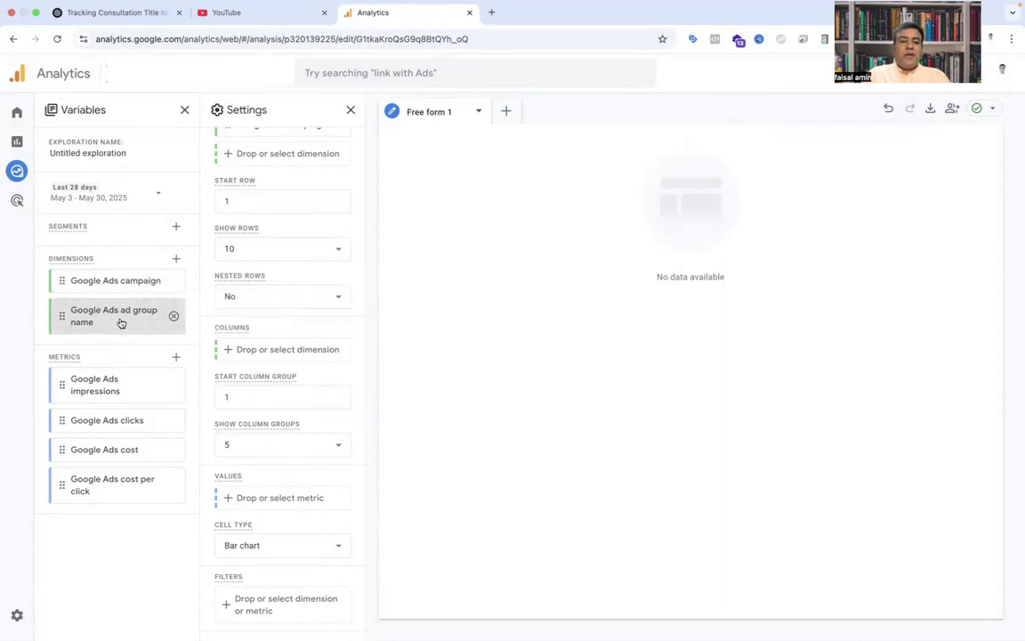
pyautogui.scroll(5, 283, 356)
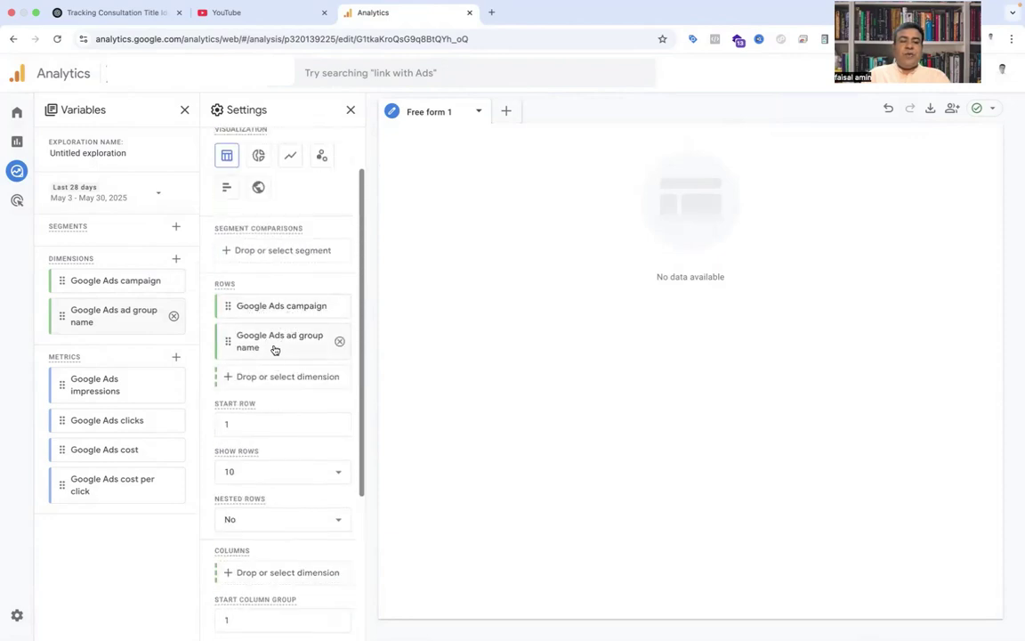
# Add Google Ads impressions, clicks, cost and cost per click as the table's values.
pyautogui.scroll(-5, 277, 350)
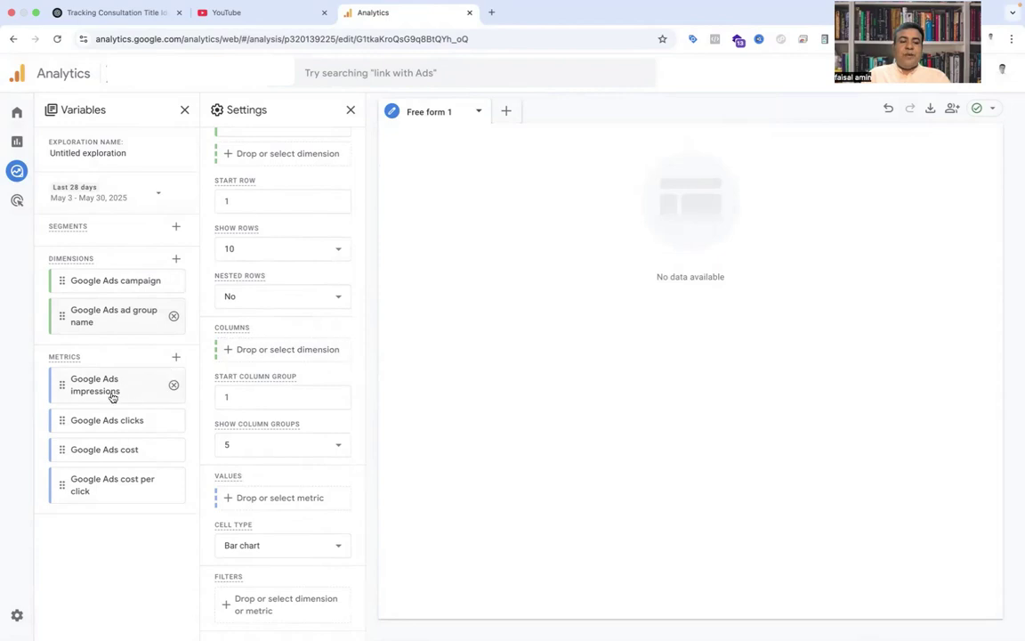
pyautogui.moveTo(108, 393)
pyautogui.doubleClick(80, 375)
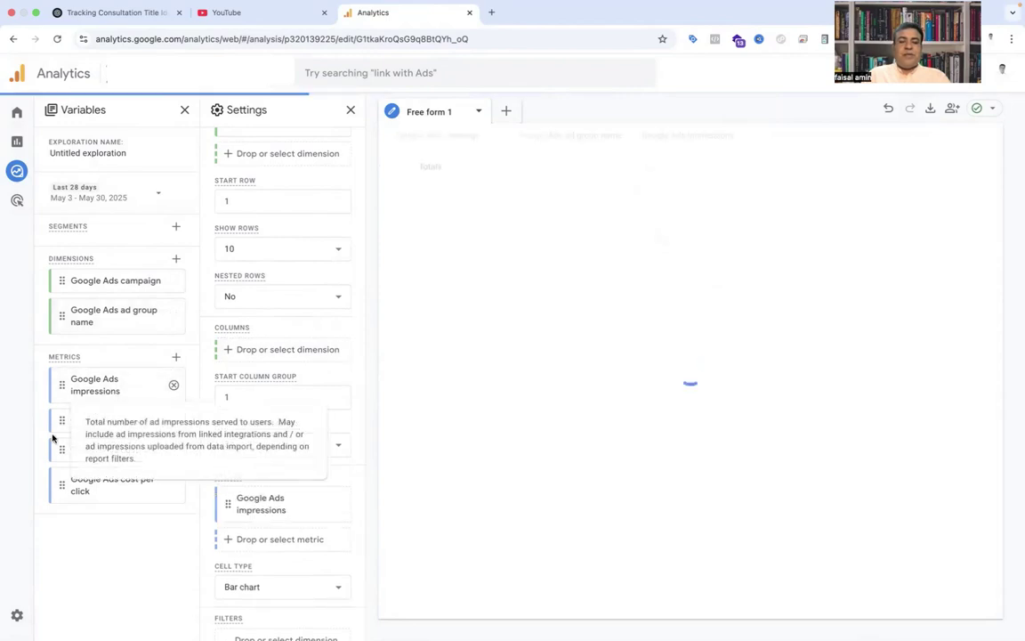
pyautogui.doubleClick(89, 422)
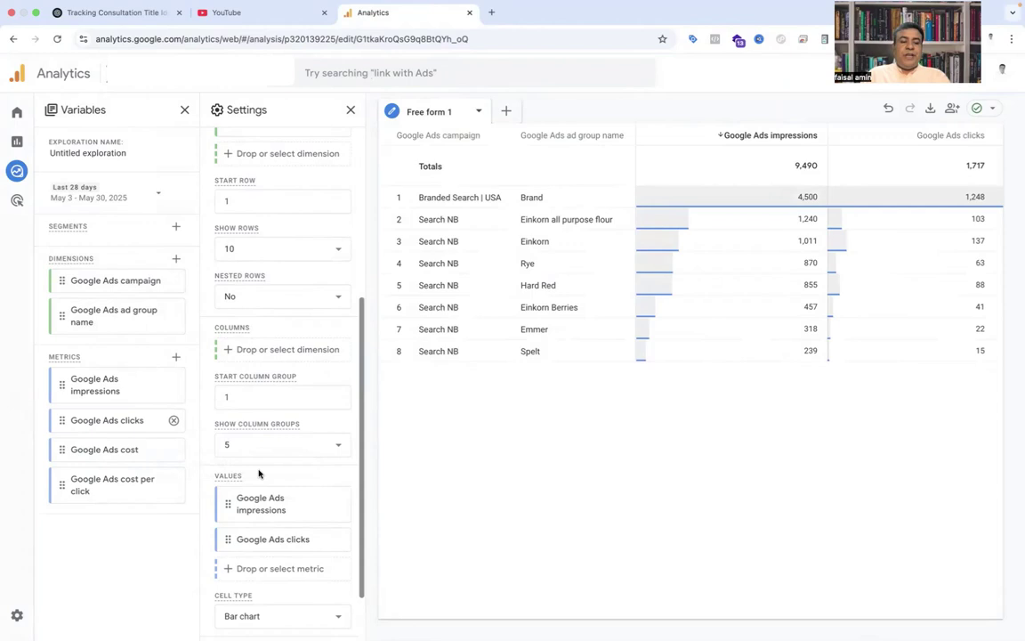
pyautogui.doubleClick(116, 449)
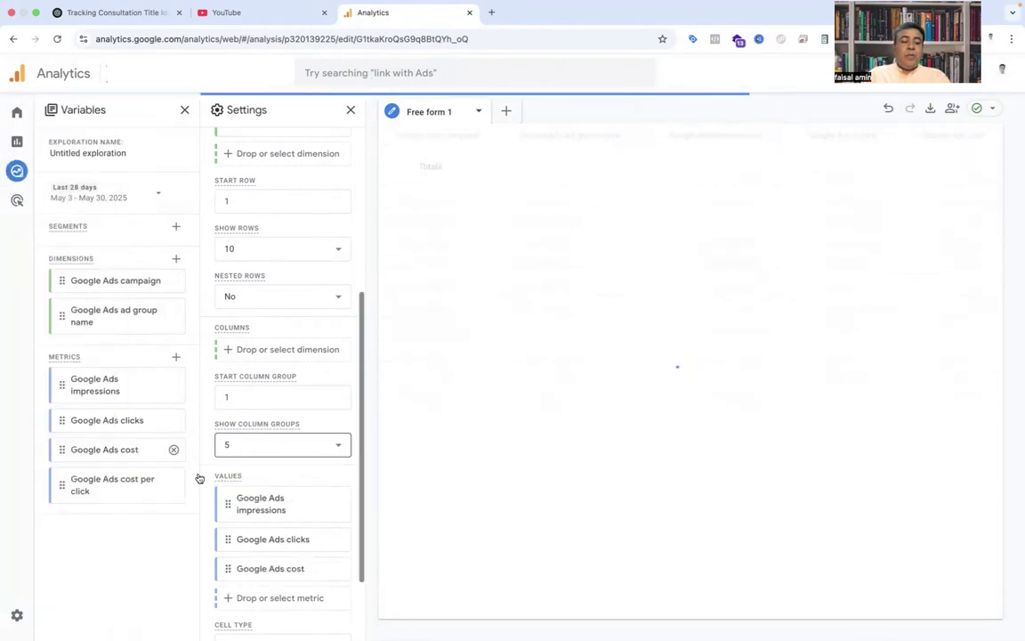
pyautogui.doubleClick(102, 488)
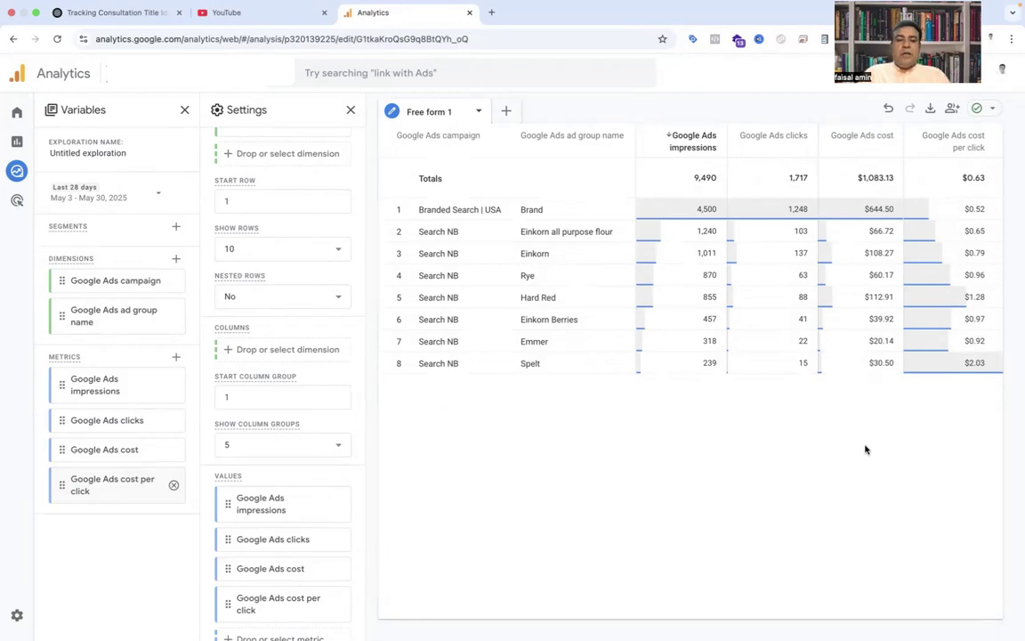
# Import the Purchase revenue metric from the Ecommerce group and add it to the table's values.
pyautogui.click(176, 358)
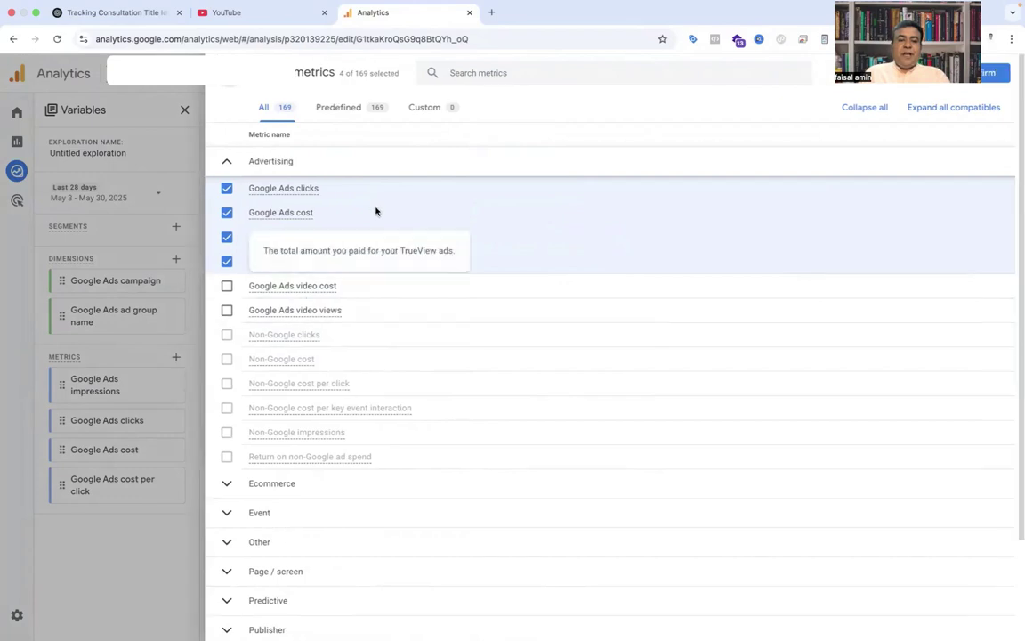
pyautogui.click(223, 484)
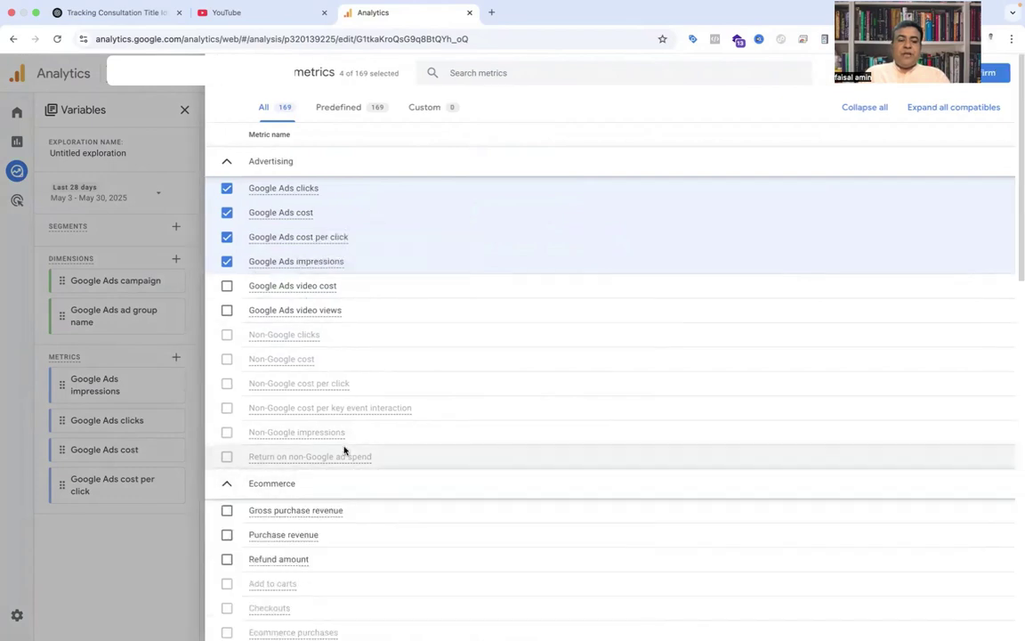
pyautogui.scroll(-2, 344, 449)
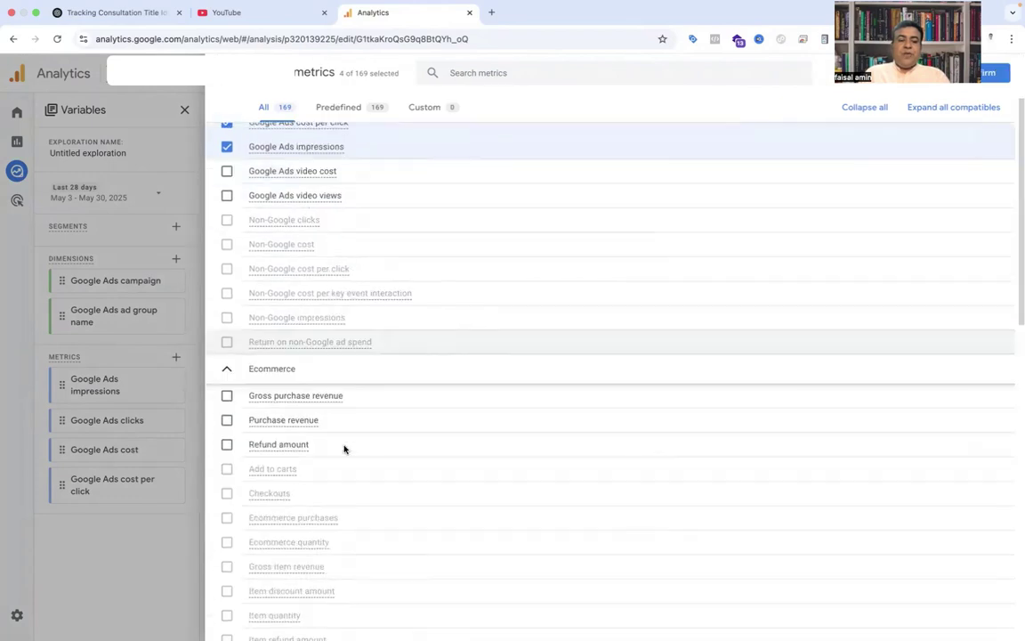
pyautogui.click(223, 422)
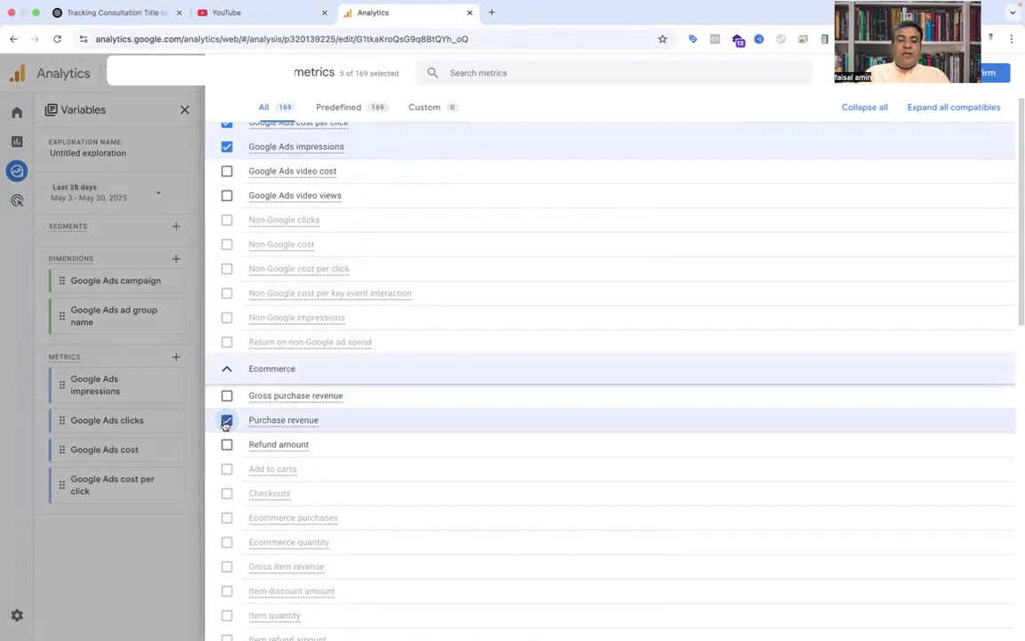
pyautogui.click(988, 73)
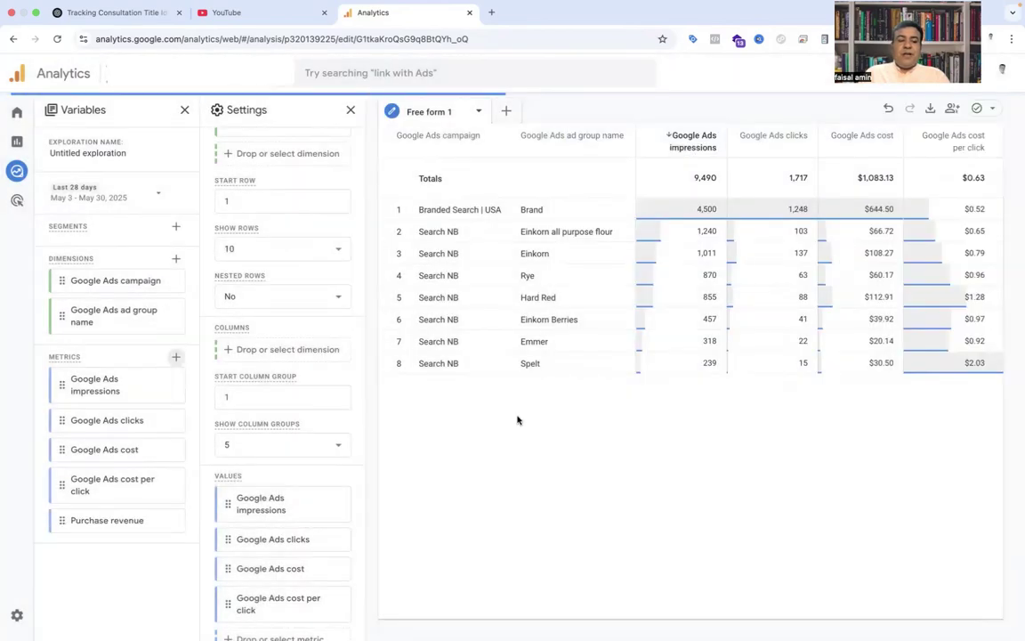
pyautogui.doubleClick(105, 521)
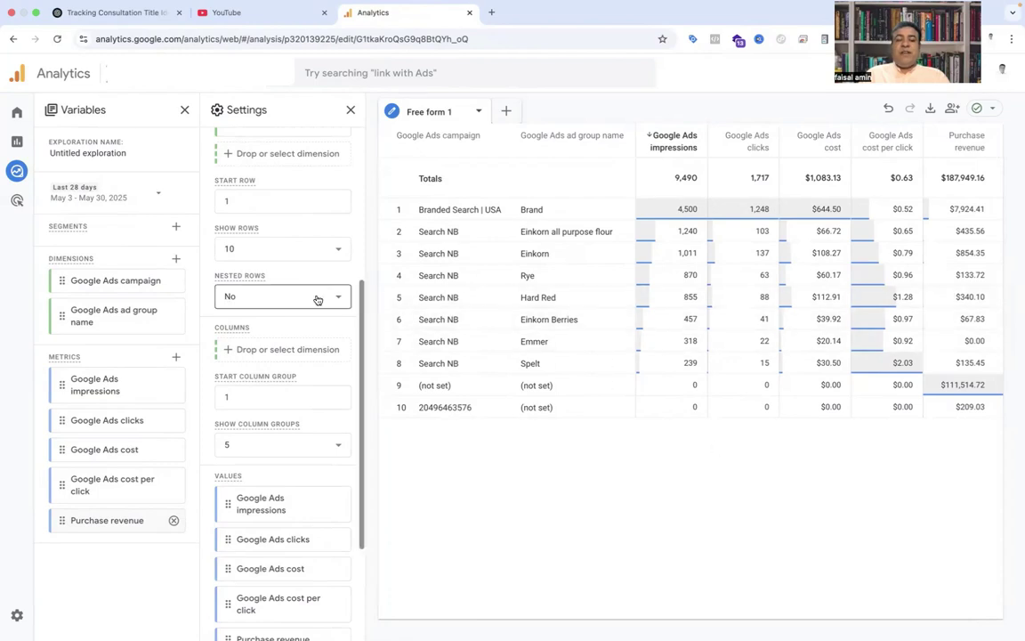
pyautogui.scroll(5, 316, 297)
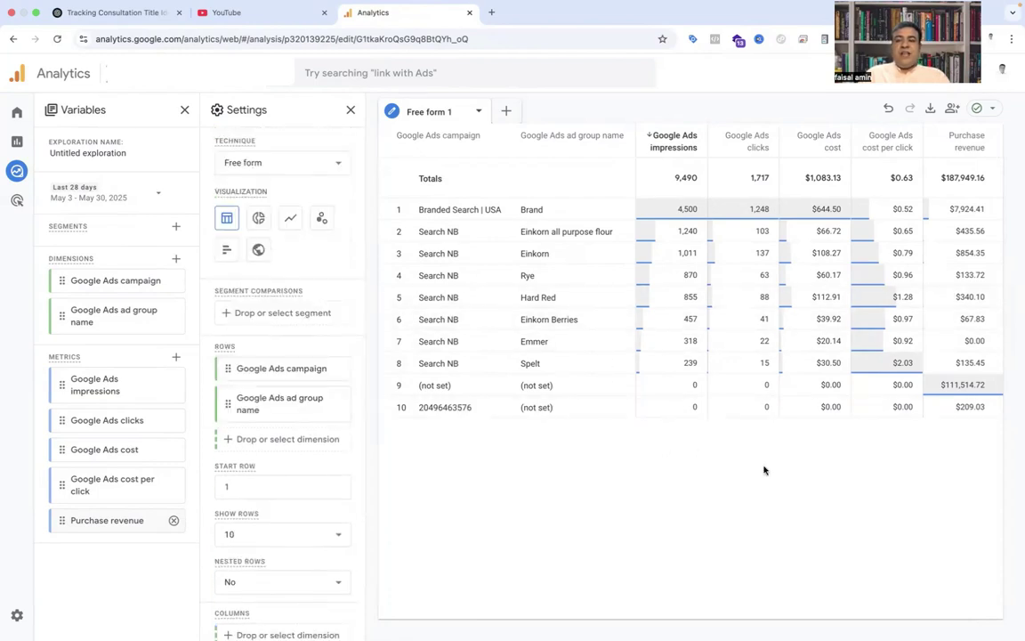